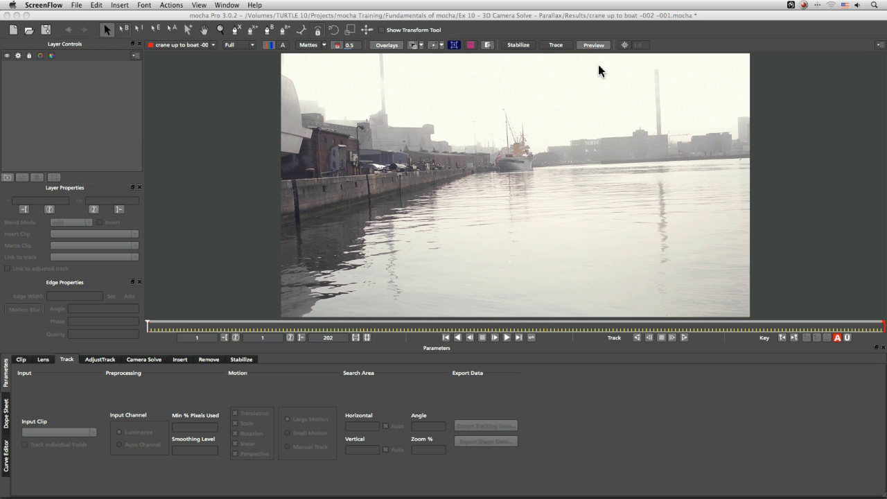
Bring the mocha Pro window with the harbour clip to the front
left_click(188, 212)
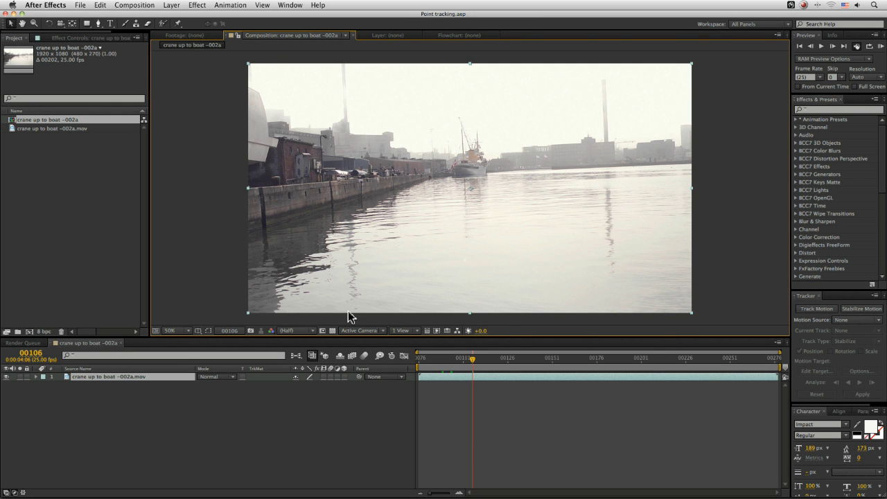
Add a motion tracker with Track Point 1 to the crane up to boat -002a.mov layer
right_click(169, 377)
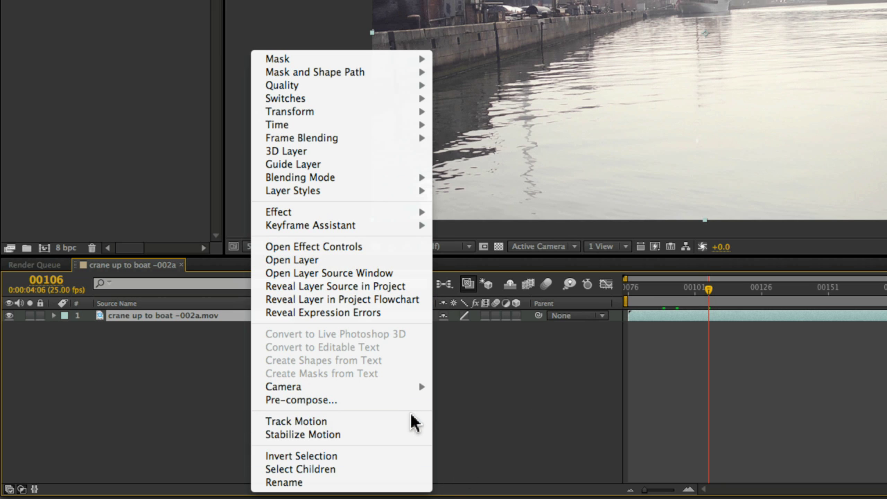
left_click(384, 423)
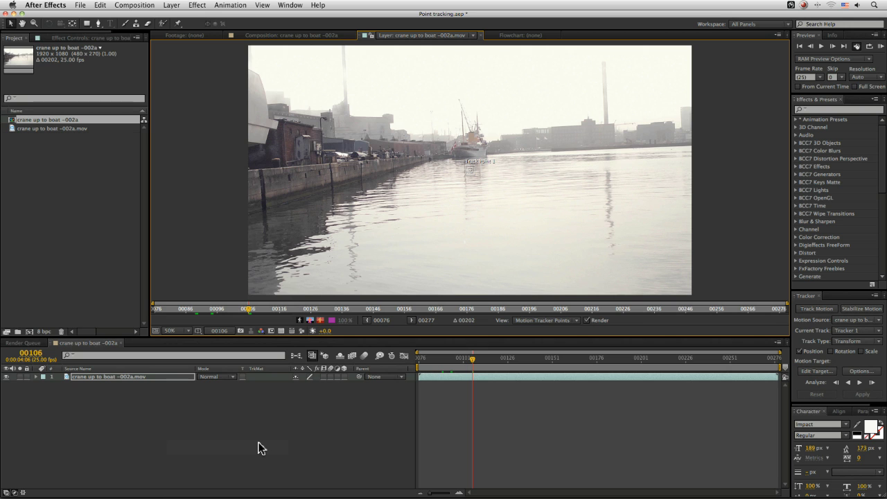
Place Track Point 1 on a dark quay wall mark at 200% and track forward to frame 186
left_click_drag(472, 173, 307, 176)
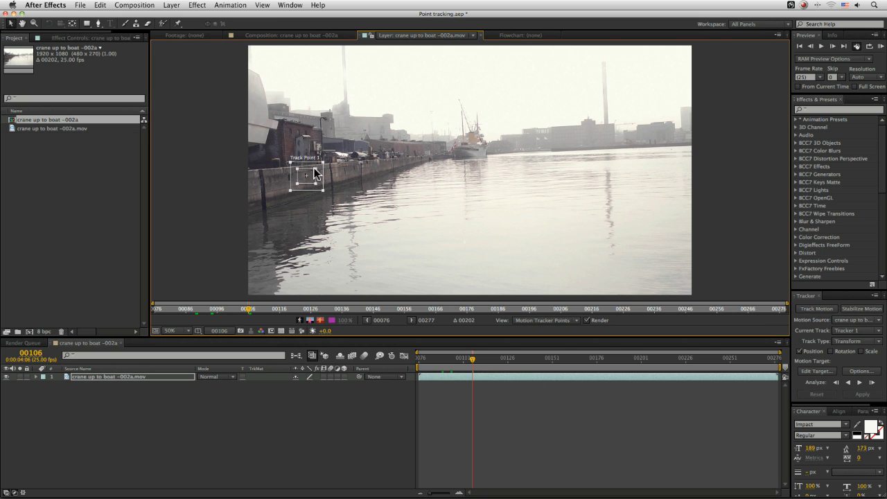
scroll(310, 174, "up", 2)
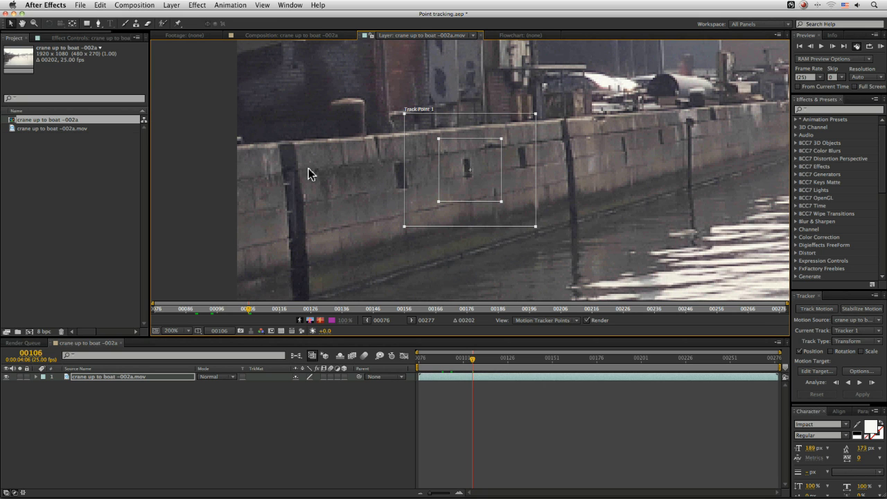
left_click_drag(484, 163, 481, 161)
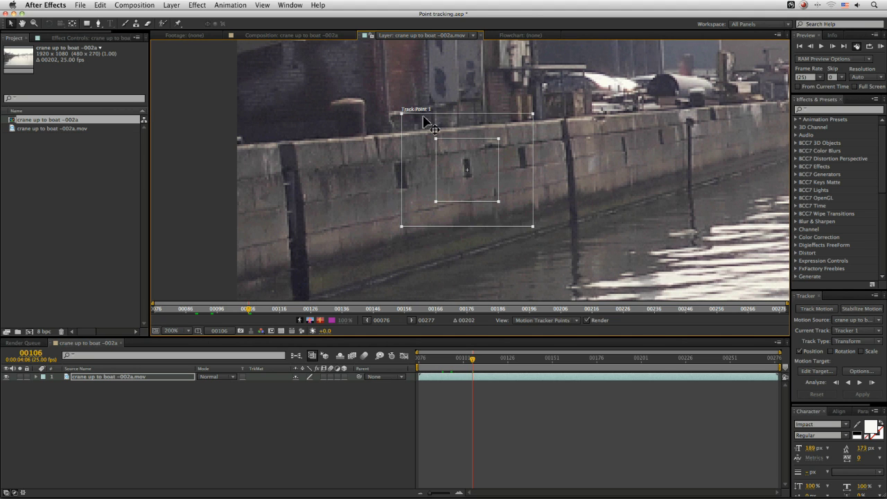
mouse_move(402, 114)
left_mouse_down()
mouse_move(411, 114)
mouse_move(405, 116)
left_mouse_up()
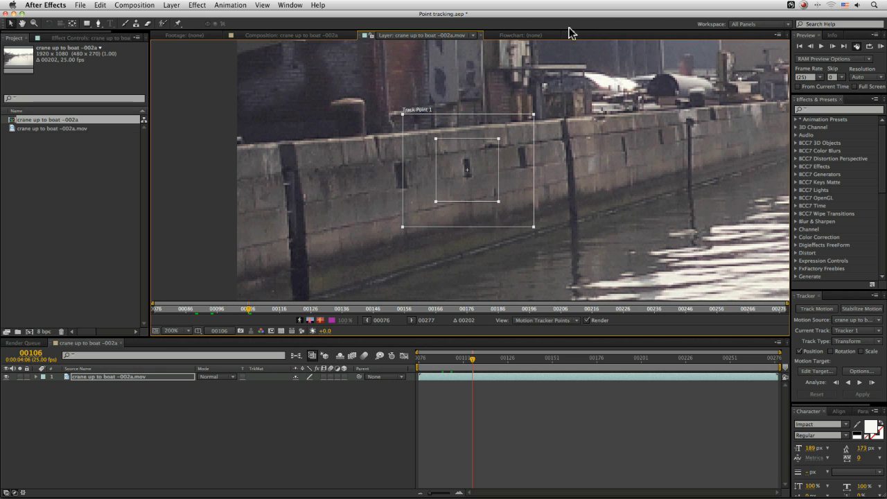
left_click(867, 384)
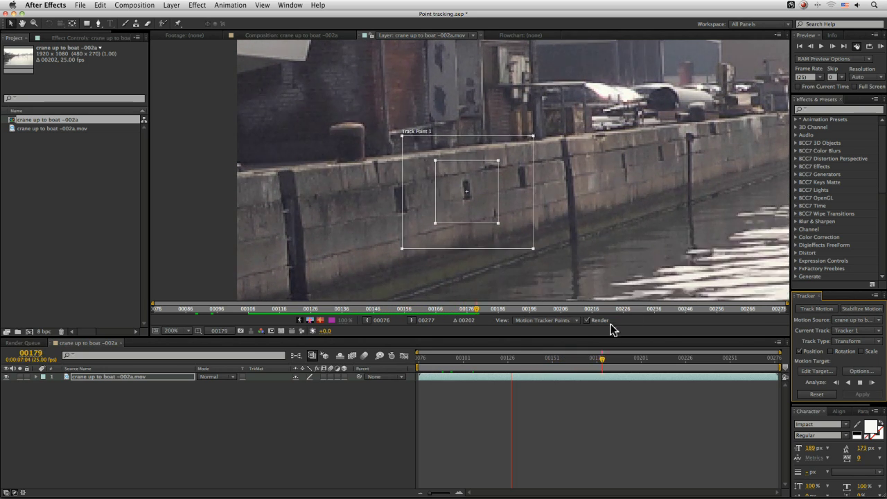
left_click(626, 350)
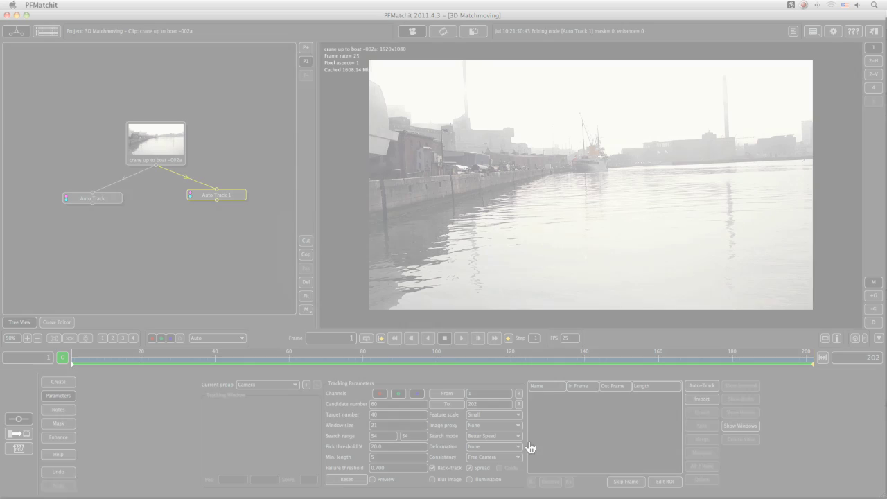
Run Auto-Track on the Auto Track 1 node, then select the Auto Track node
left_click(703, 386)
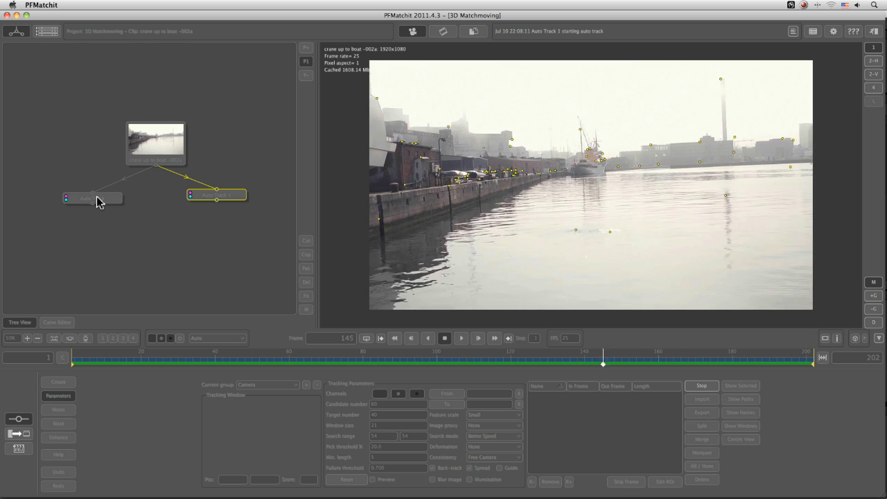
left_click(115, 202)
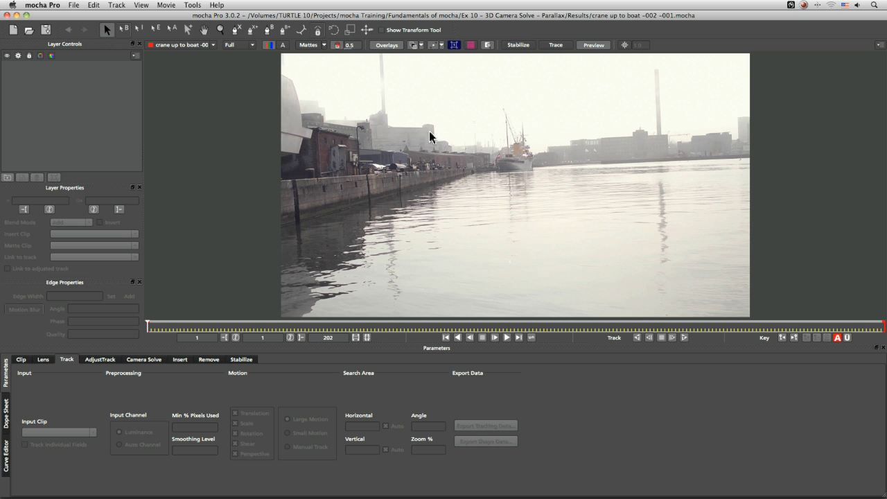
Draw a closed four-point spline around the quay wall and adjust its right-side points
left_click(236, 29)
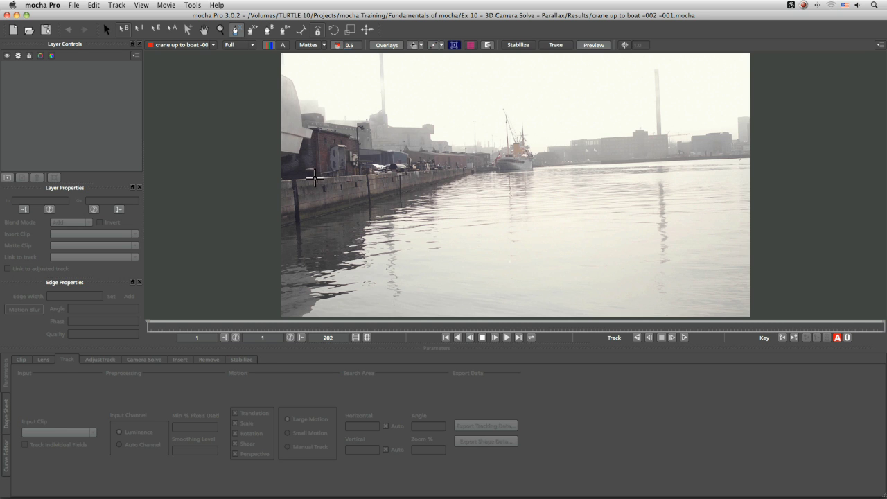
left_click(315, 180)
left_click(314, 211)
left_click(422, 187)
left_click(390, 198)
right_click(390, 198)
left_click_drag(422, 188, 367, 174)
left_click_drag(390, 197, 369, 193)
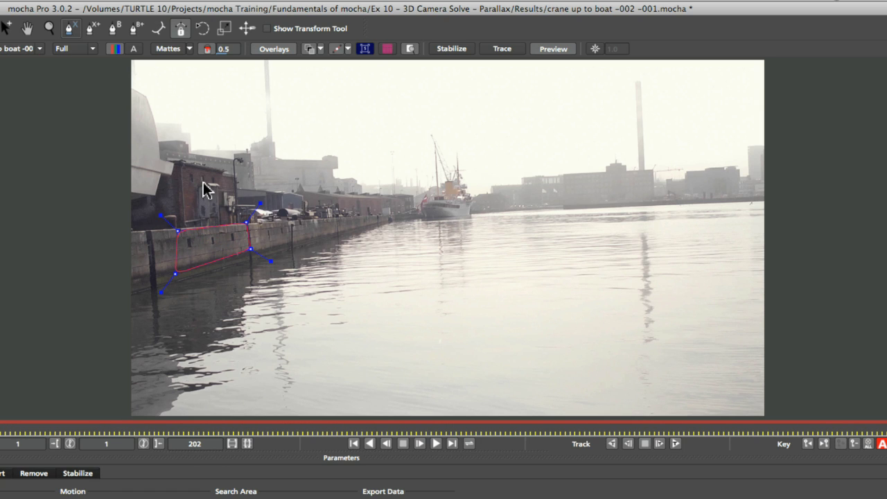
Show the planar surface and stretch its corners out to the wall shape's edges
left_click(365, 49)
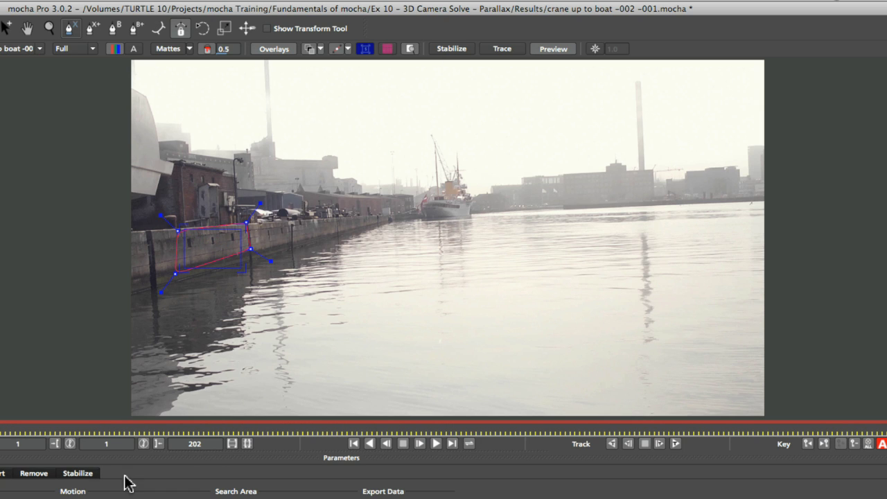
left_click_drag(186, 229, 178, 232)
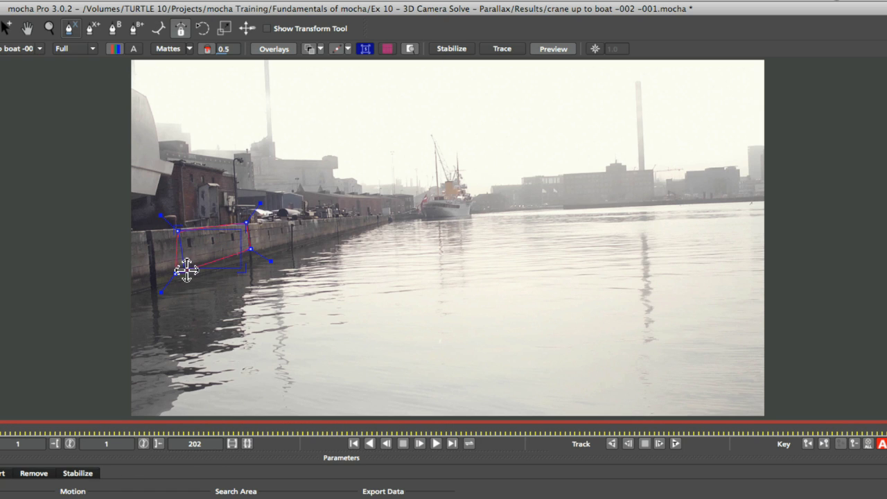
left_click_drag(186, 267, 176, 270)
left_click_drag(237, 229, 247, 223)
left_click_drag(243, 271, 251, 261)
Show the surface grid, adjust its lower-left corner, track the shape forward, then hide the overlay
left_click(387, 49)
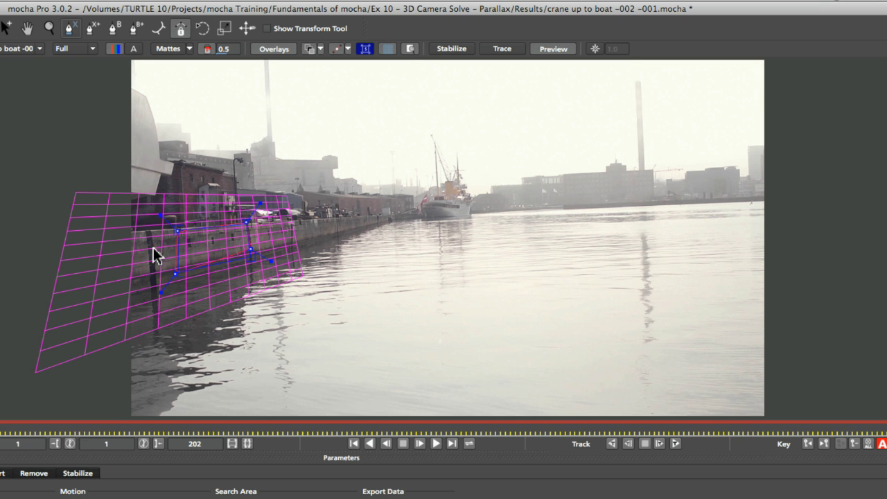
left_click_drag(176, 269, 182, 271)
left_click(674, 444)
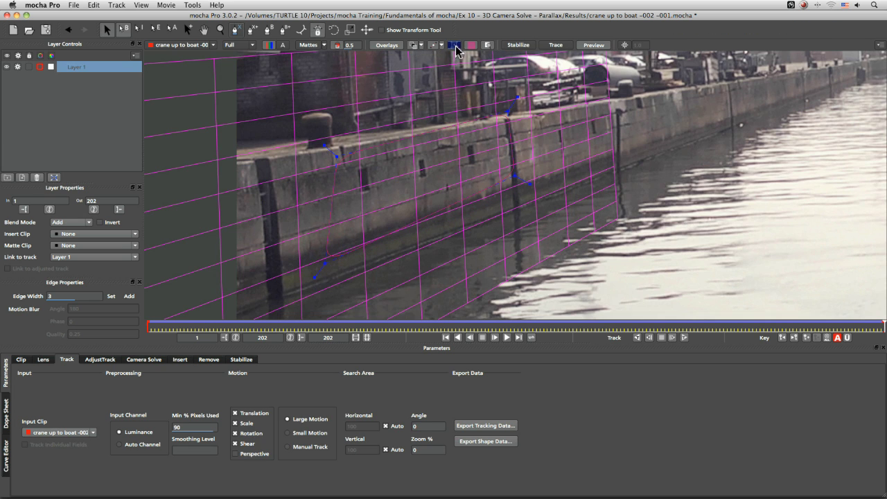
left_click(455, 46)
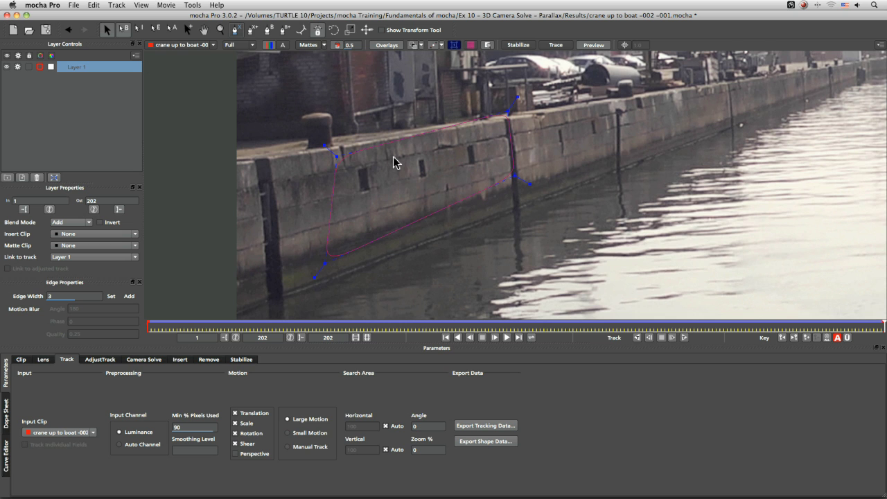
Review the track playing backwards from frame 191 and stop at frame 159
left_click(845, 329)
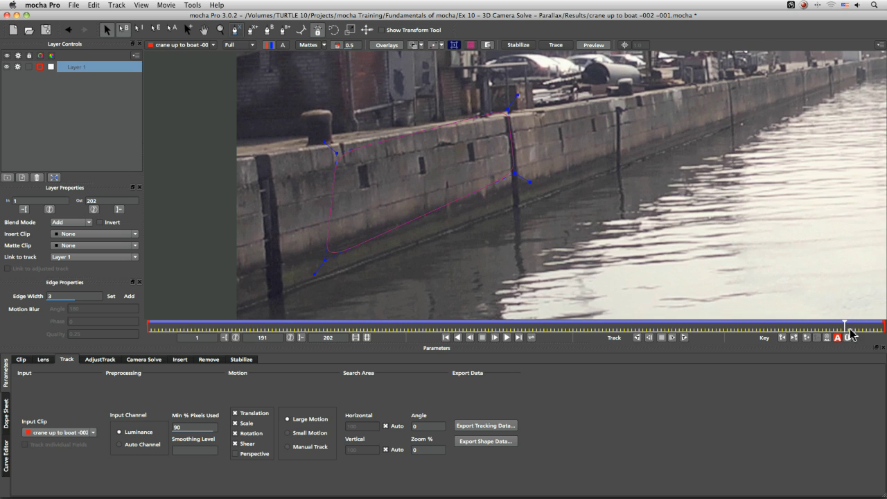
left_click(470, 337)
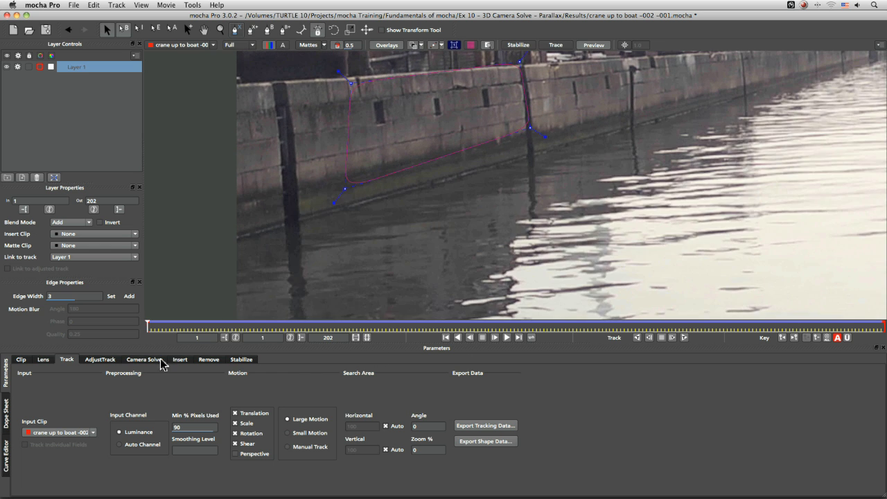
left_click_drag(703, 330, 726, 330)
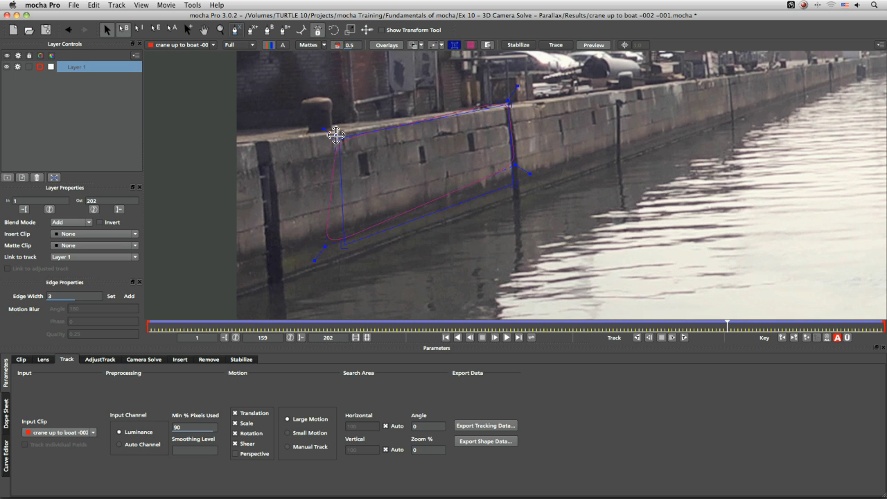
Stretch the blue surface to the wall's far end, bottom edge on the wall base
left_click_drag(336, 135, 337, 139)
left_click_drag(508, 104, 508, 102)
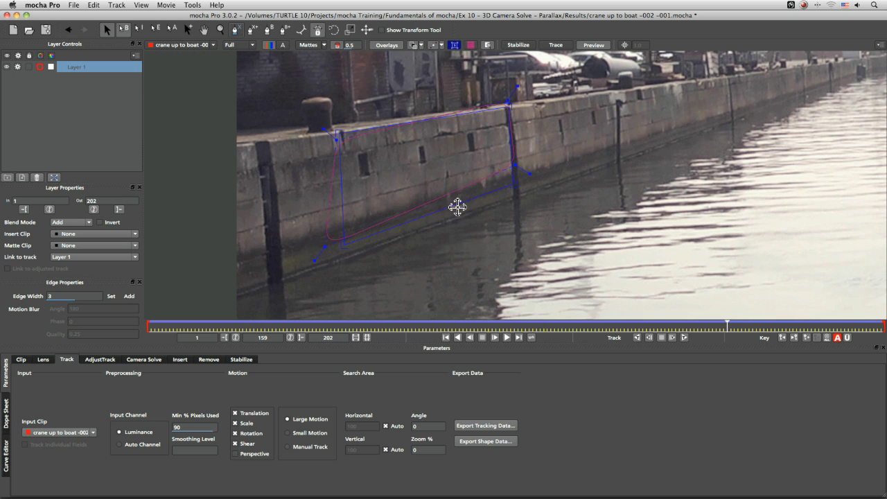
left_click_drag(456, 204, 453, 216)
left_click_drag(510, 195, 516, 198)
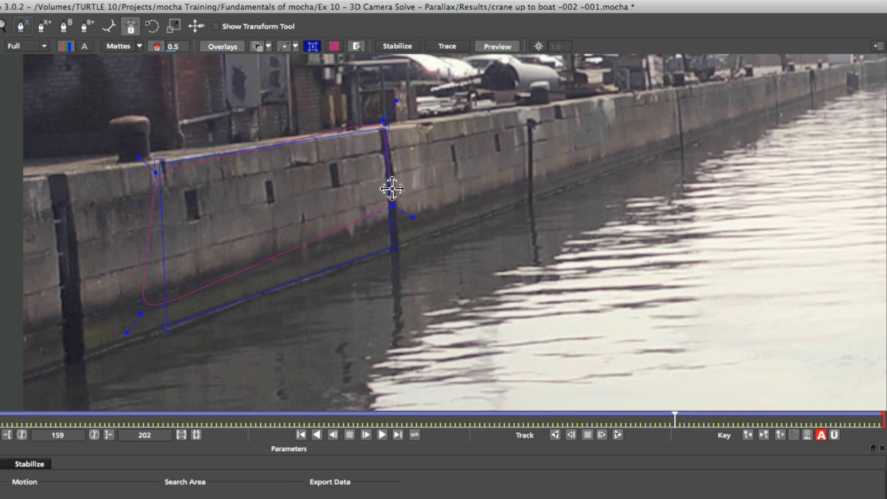
left_click_drag(388, 184, 754, 73)
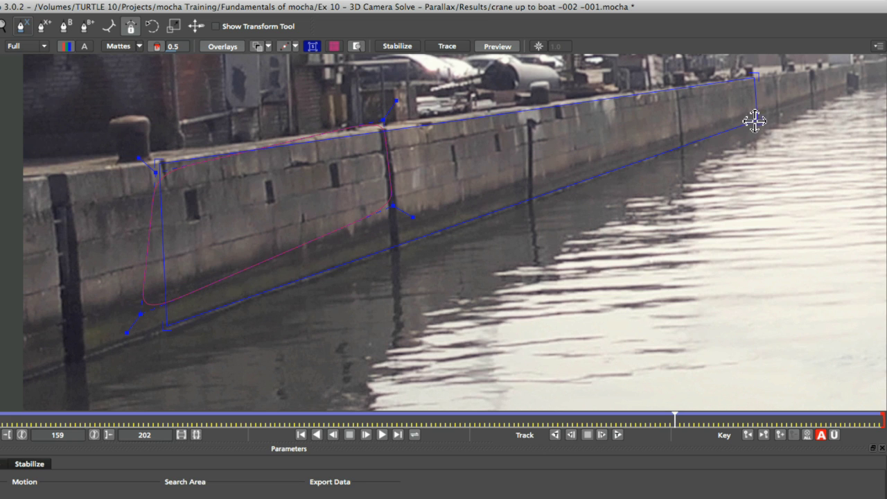
left_click_drag(753, 120, 820, 84)
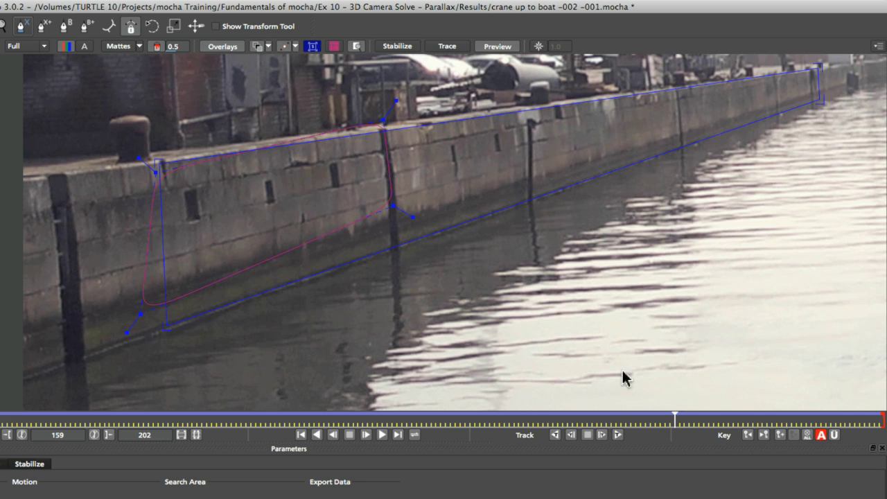
left_click(317, 434)
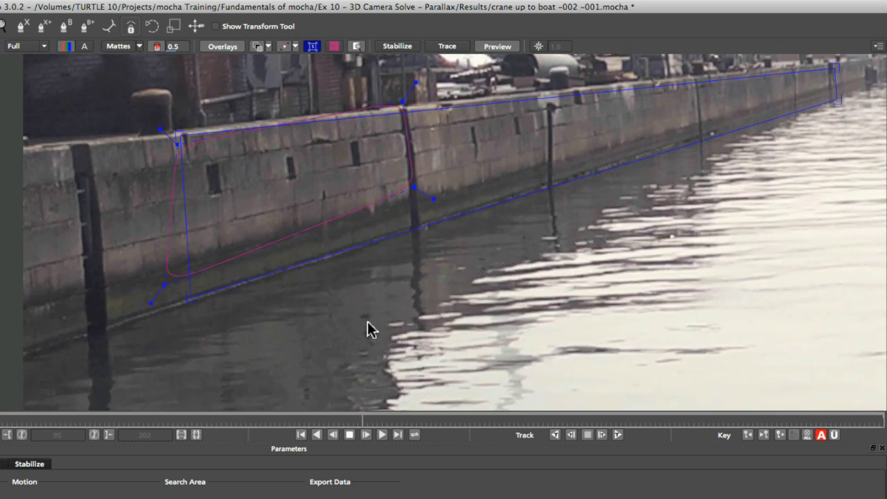
At frame 169, pull the surface's right corners back to the mid-wall post and save
left_click(350, 434)
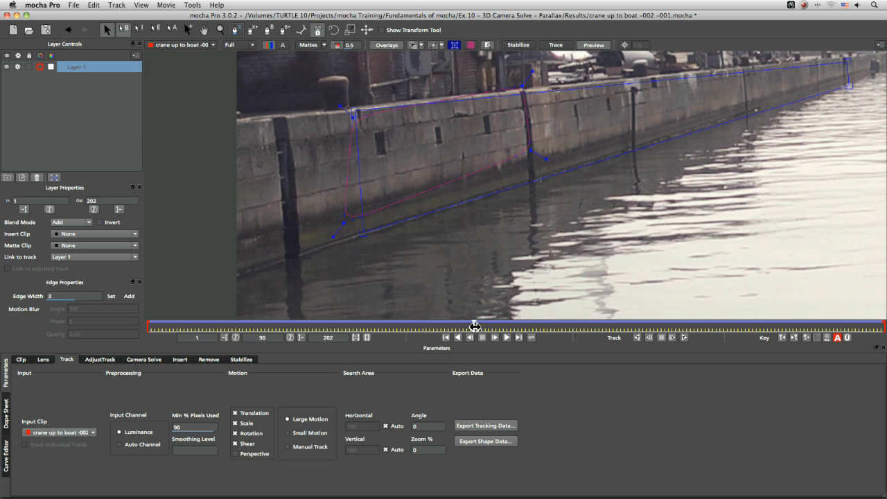
left_click(756, 324)
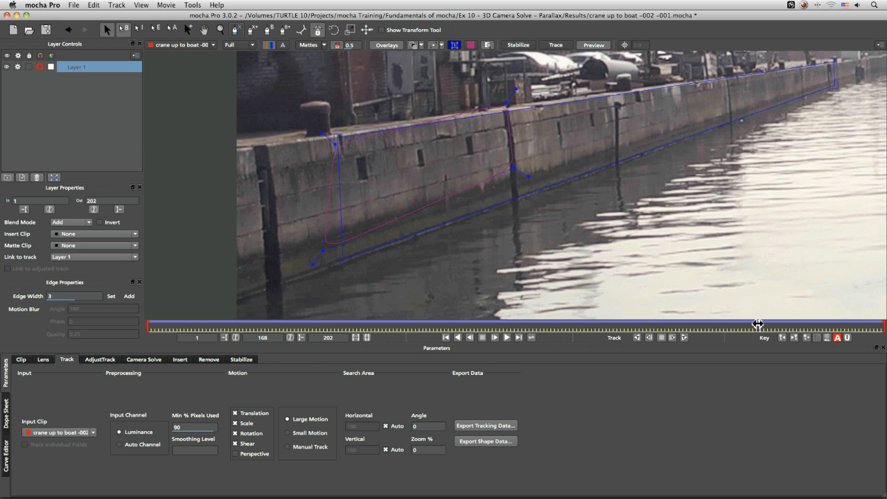
left_click(649, 337)
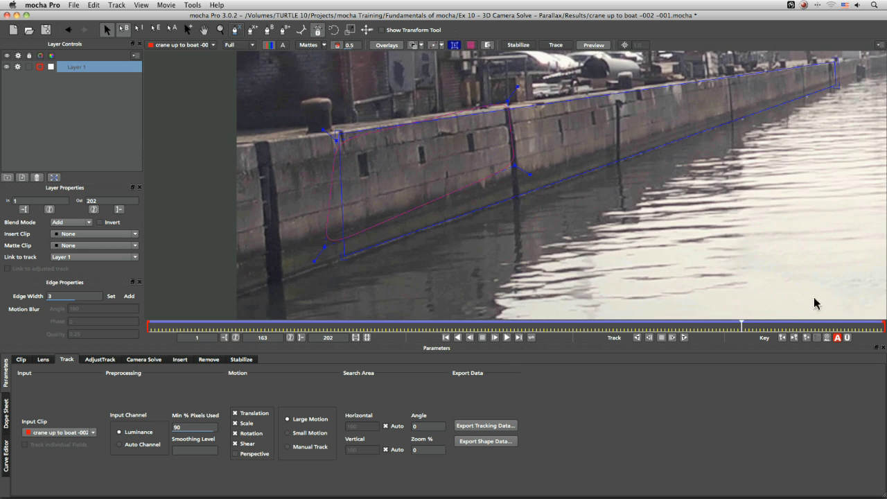
key("Right")
key("Right")
key("Right")
key("Right")
key("Right")
key("Right")
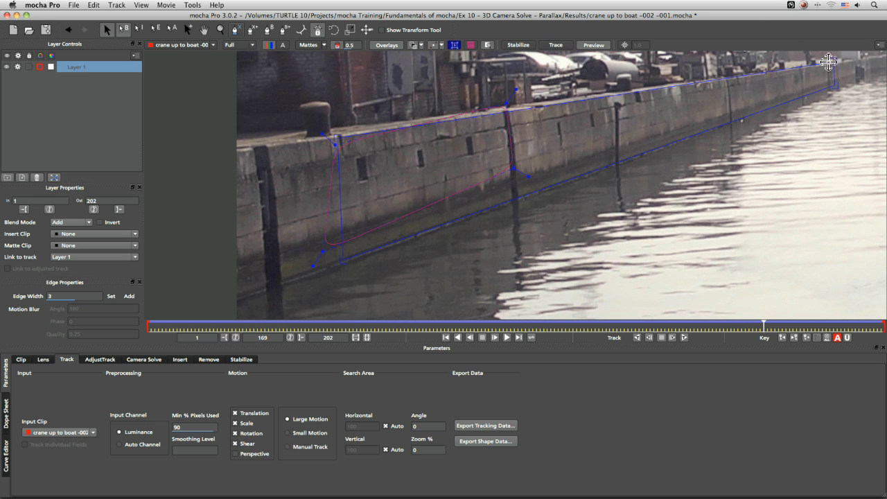
left_click_drag(828, 62, 523, 126)
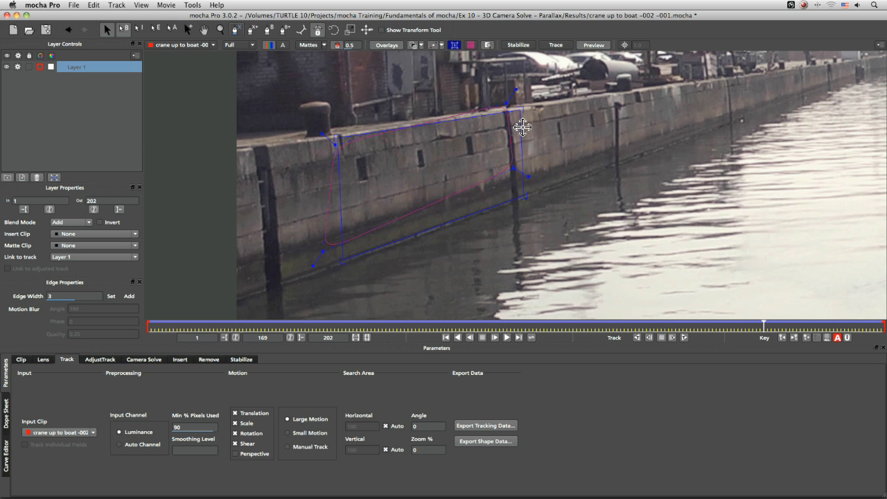
key("super+s")
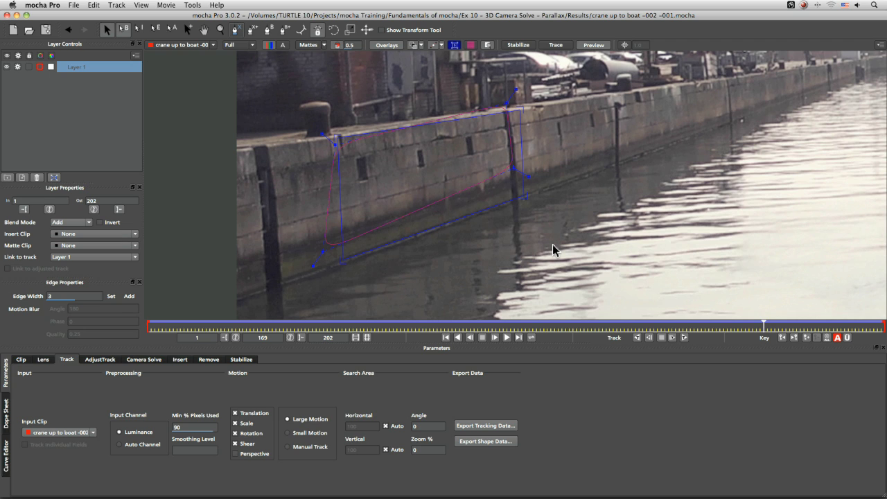